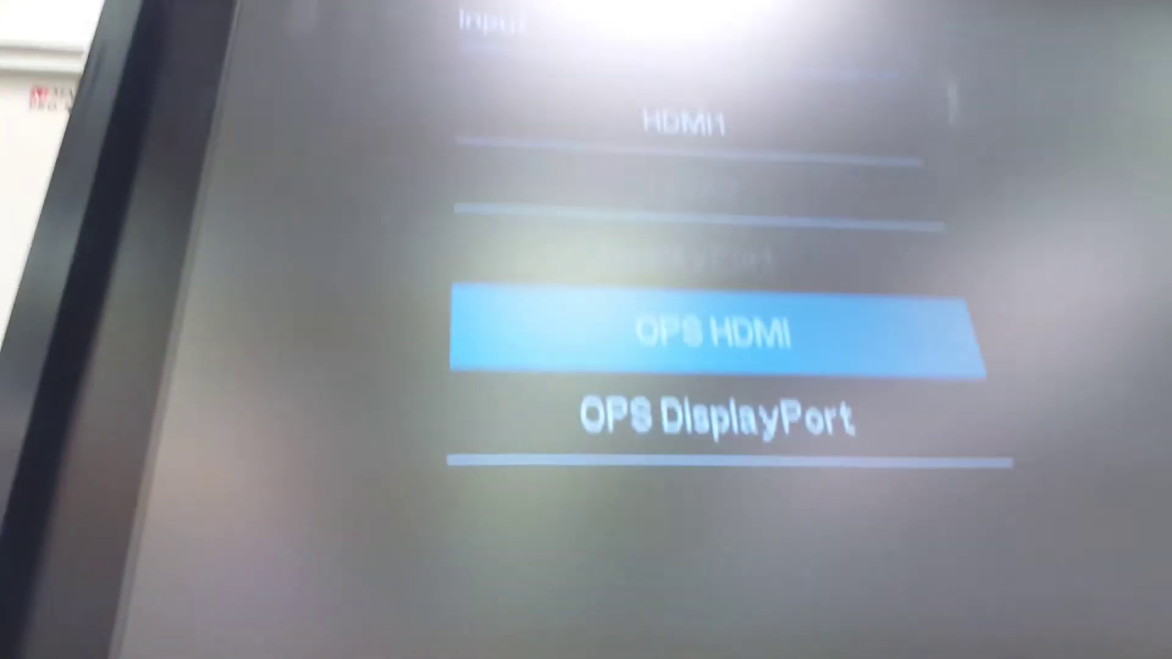
Cycle the Input source list from HDMI1 down through the sources to OPS HDMI
{"action": "key", "text": "Up"}
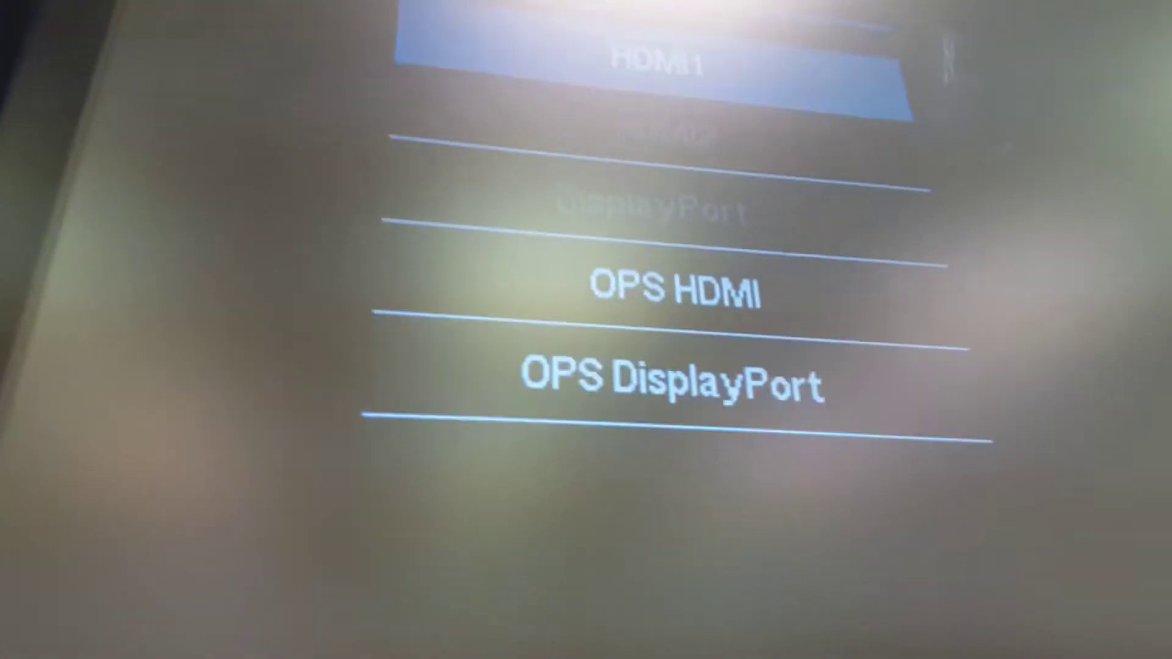
{"action": "key", "text": "Down"}
{"action": "key", "text": "Down"}
{"action": "key", "text": "Down"}
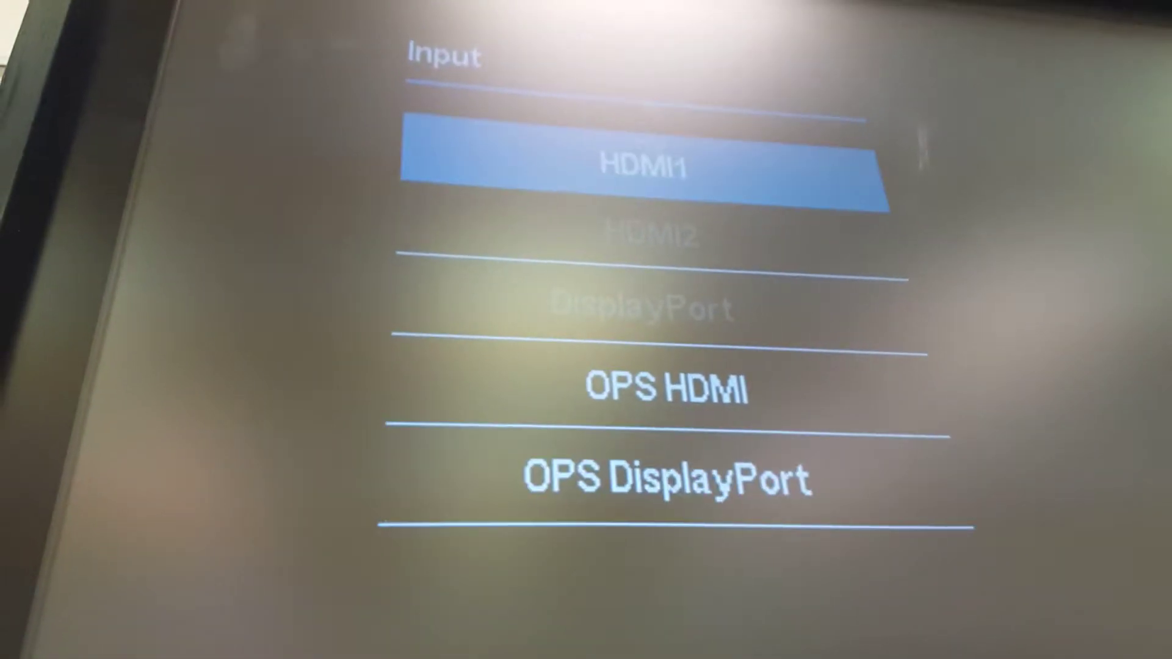
{"action": "key", "text": "Down"}
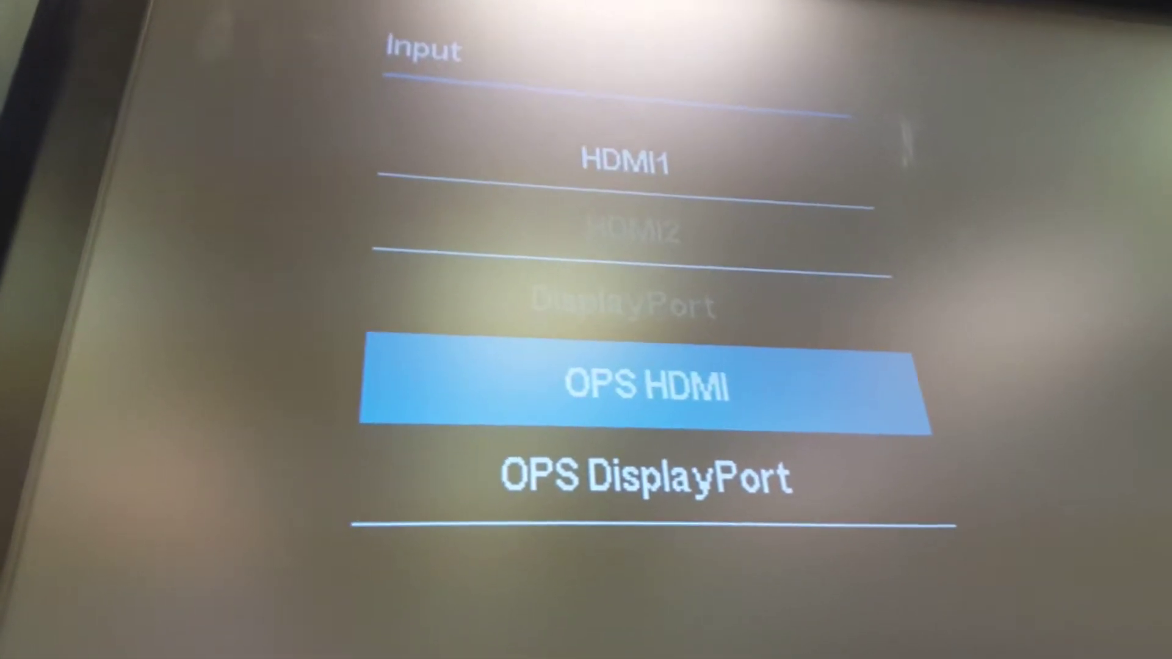
{"action": "key", "text": "Down"}
{"action": "key", "text": "Down"}
{"action": "key", "text": "Down"}
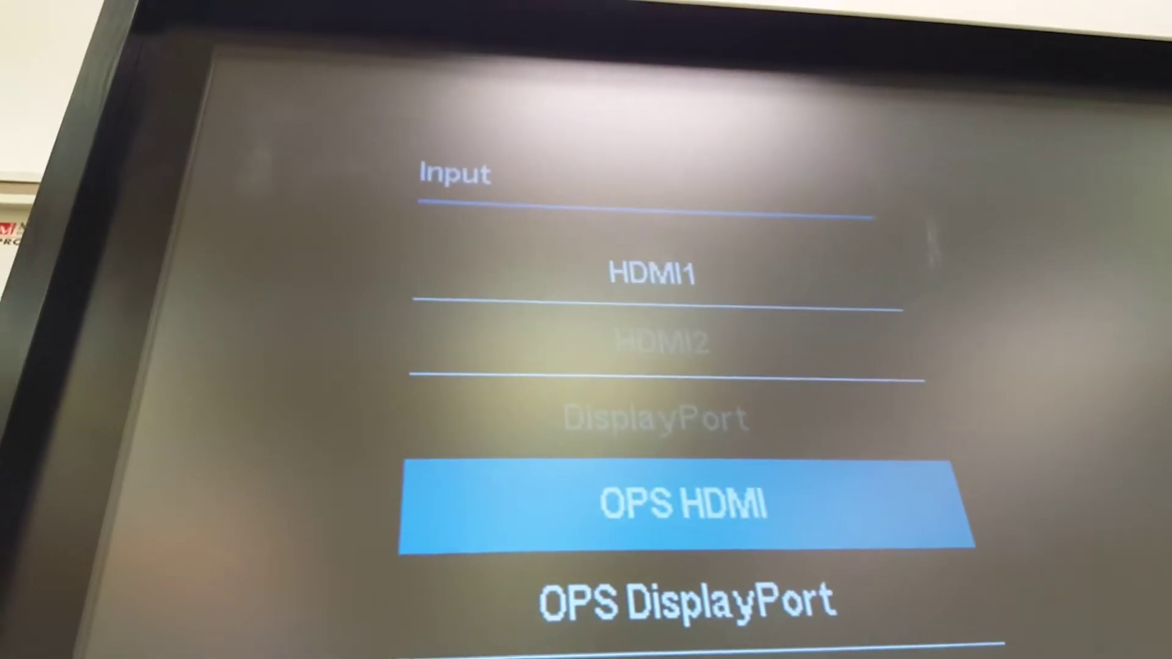
{"action": "key", "text": "Down"}
{"action": "key", "text": "Down"}
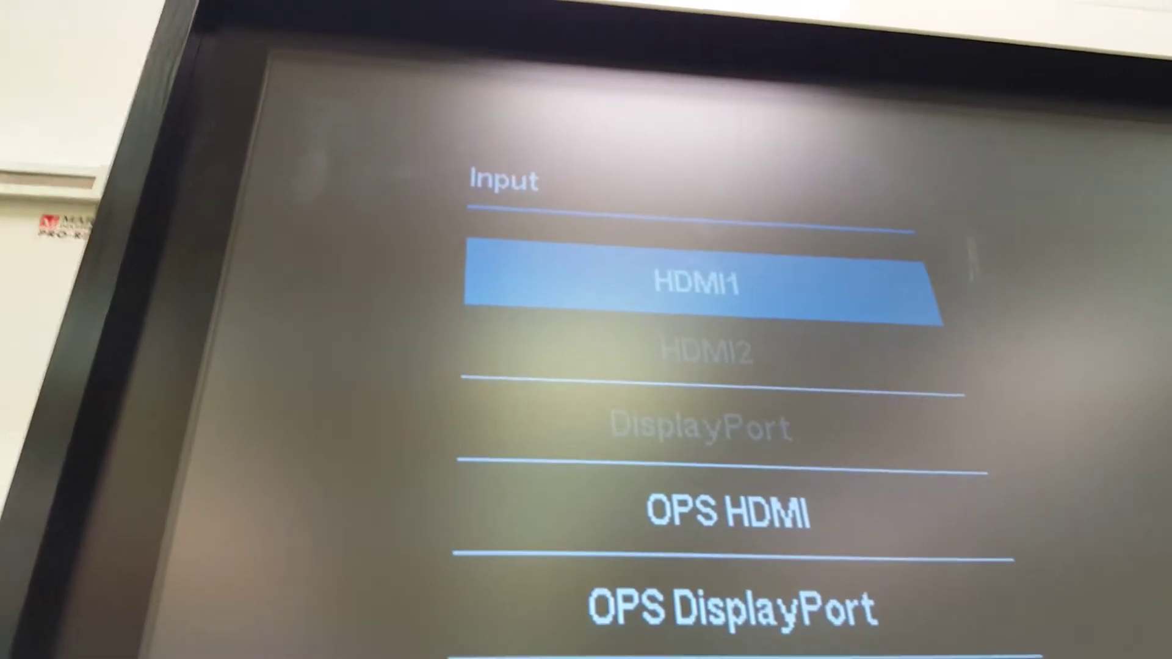